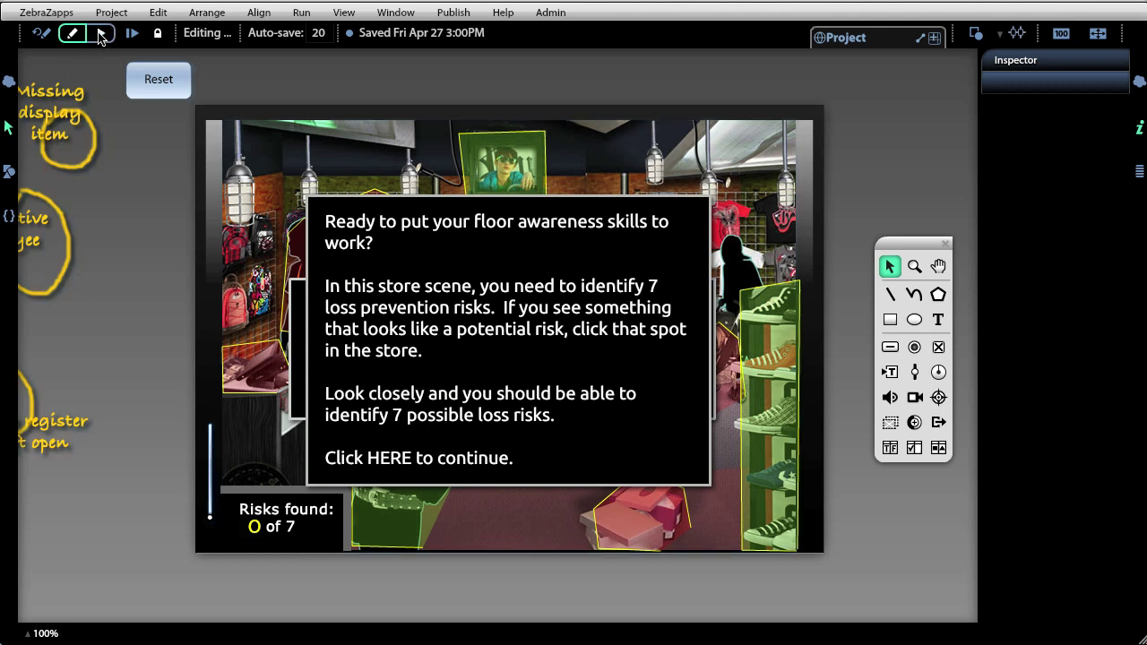
- Run the store-scene loss-prevention activity from the beginning to preview it
left_click(100, 33)
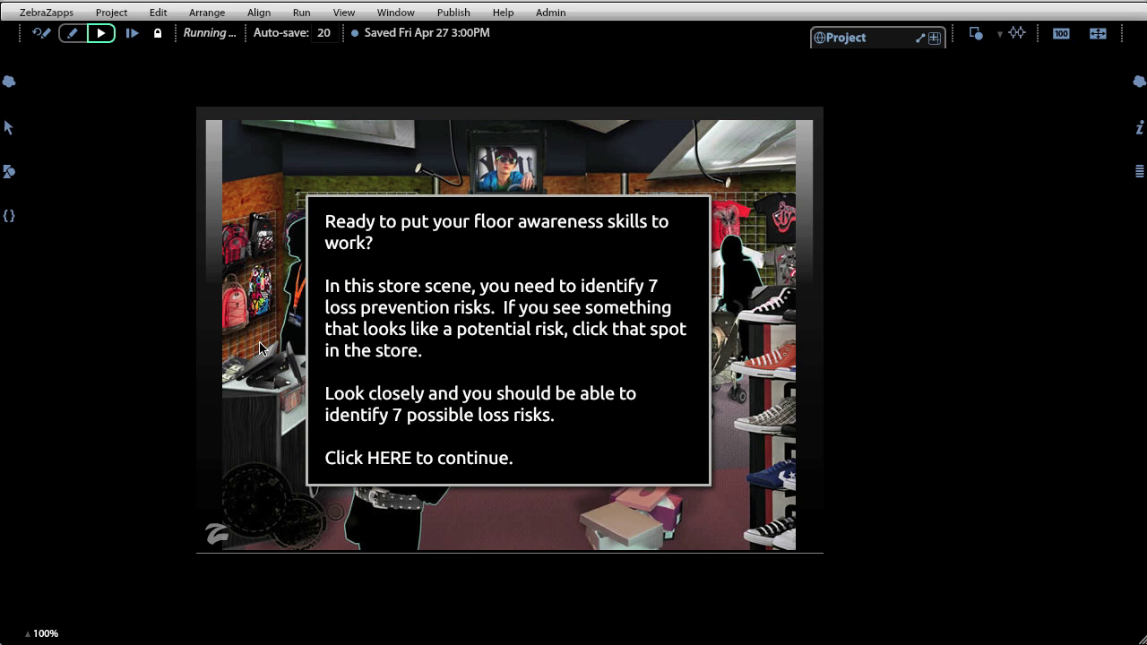
- Flag the missing display item, store keys and shopping bags risks, then return to editing
left_click(411, 463)
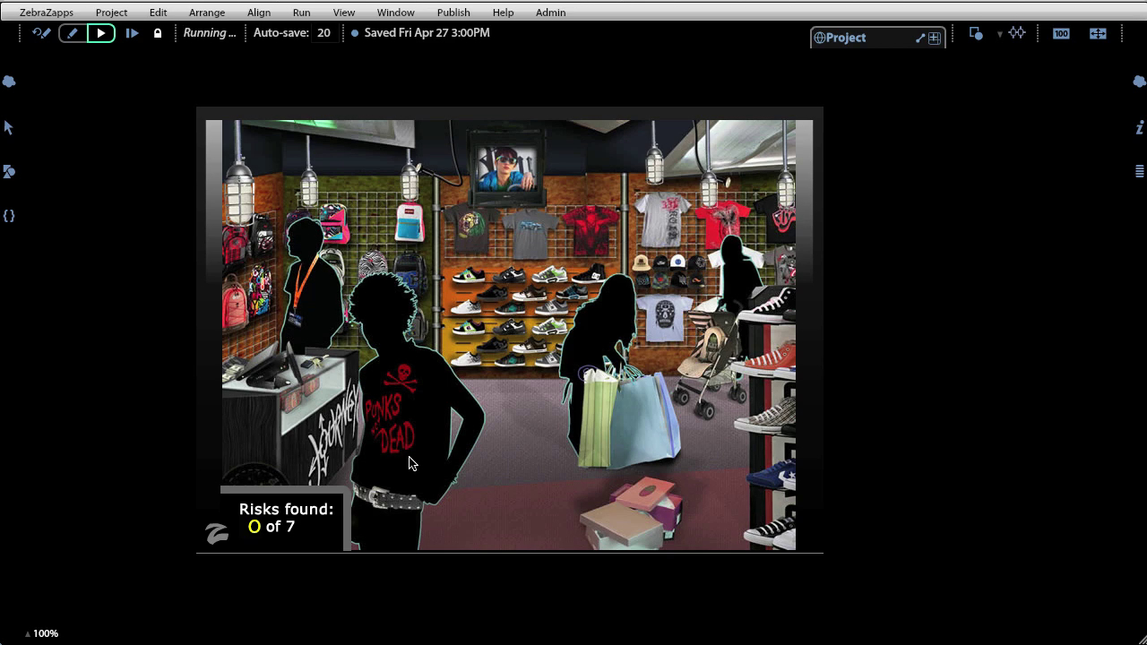
left_click(381, 229)
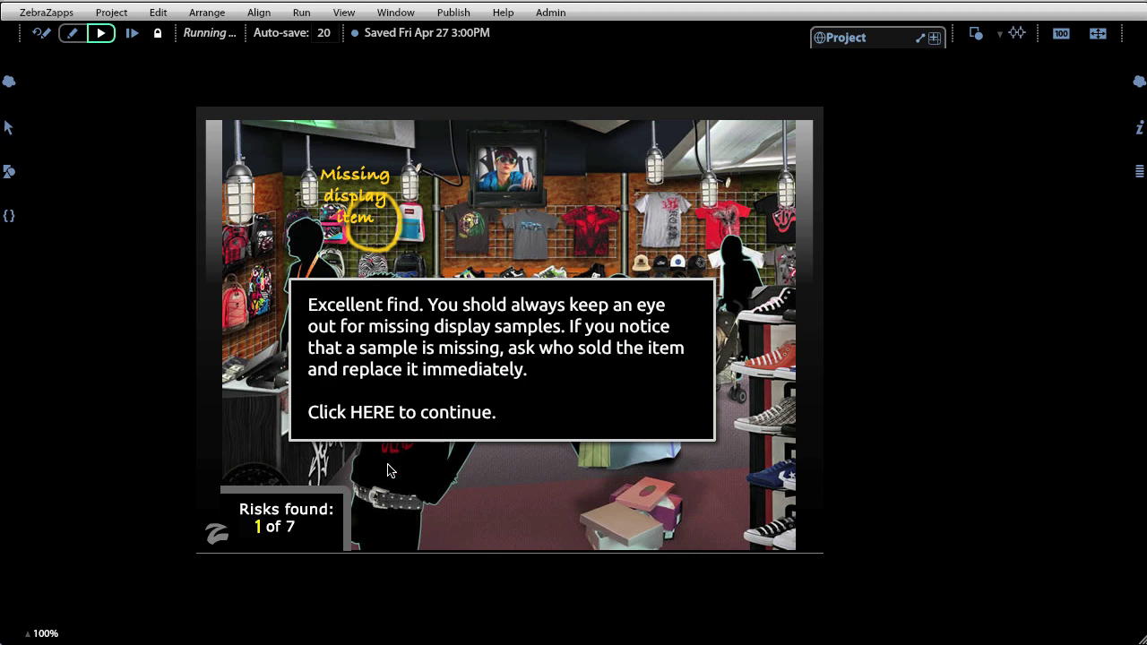
left_click(381, 419)
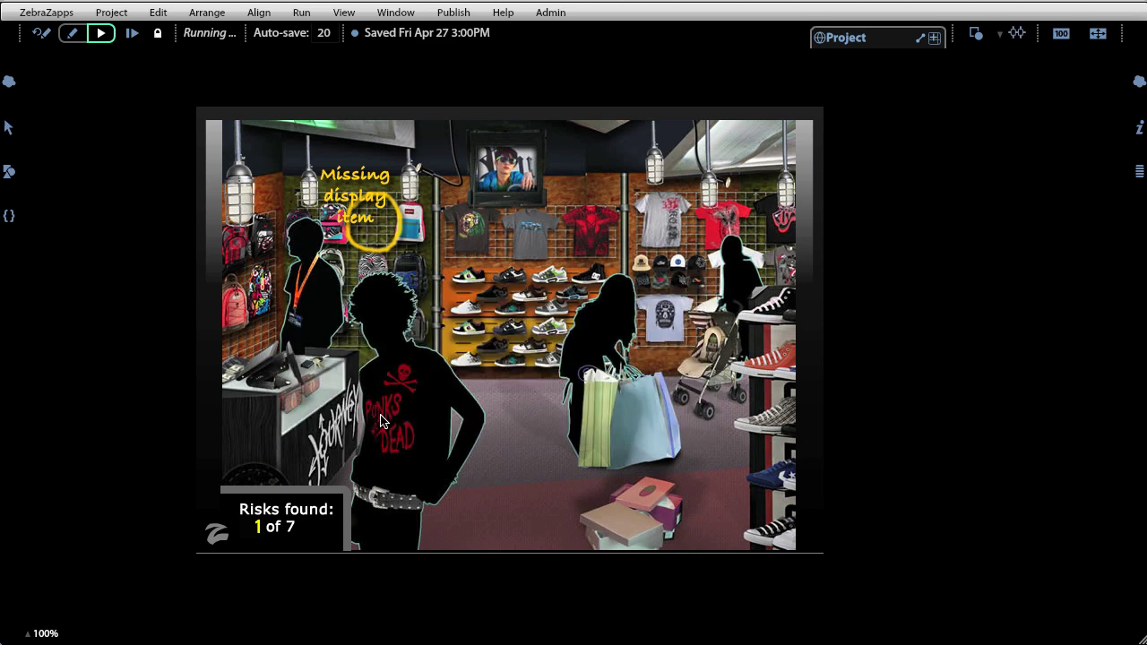
left_click(311, 364)
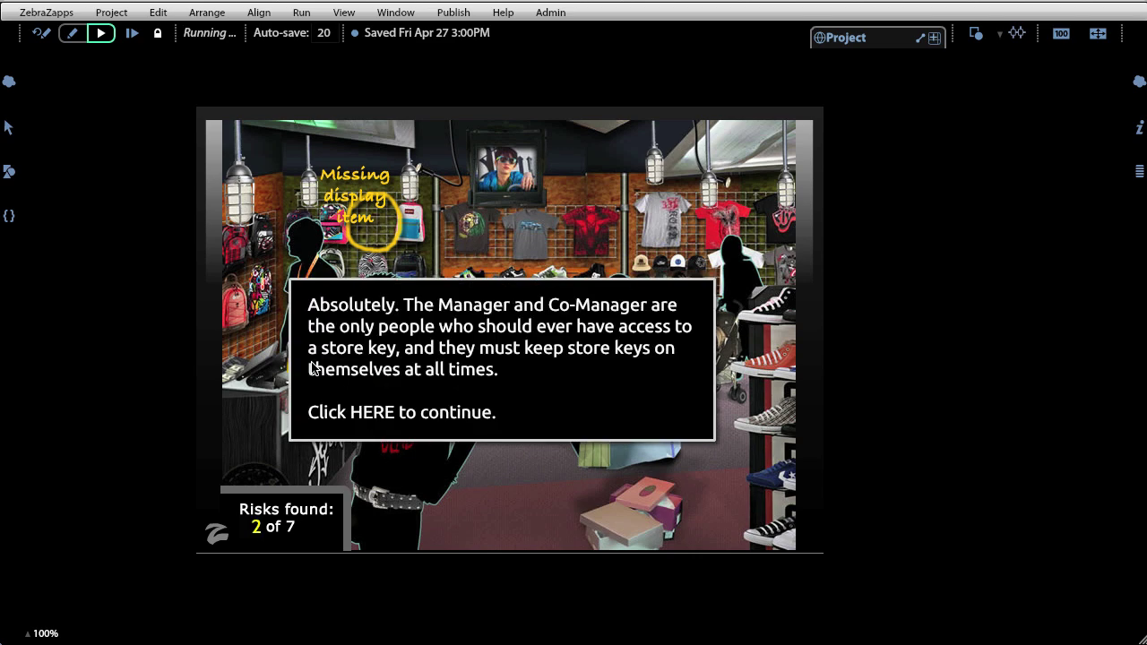
left_click(362, 408)
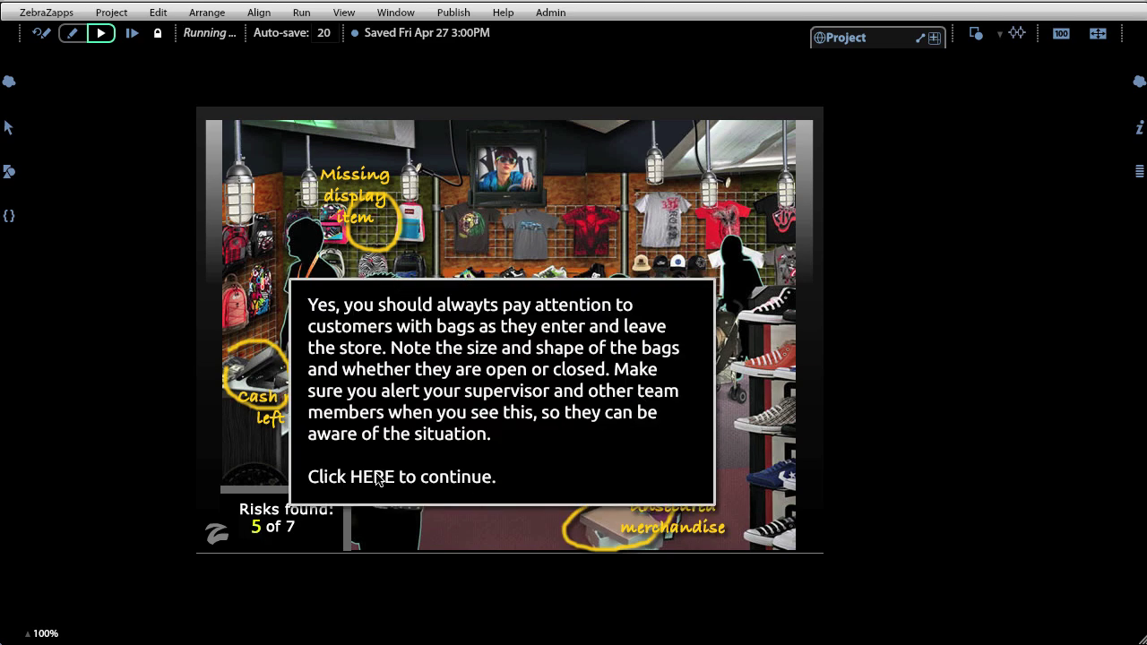
left_click(377, 480)
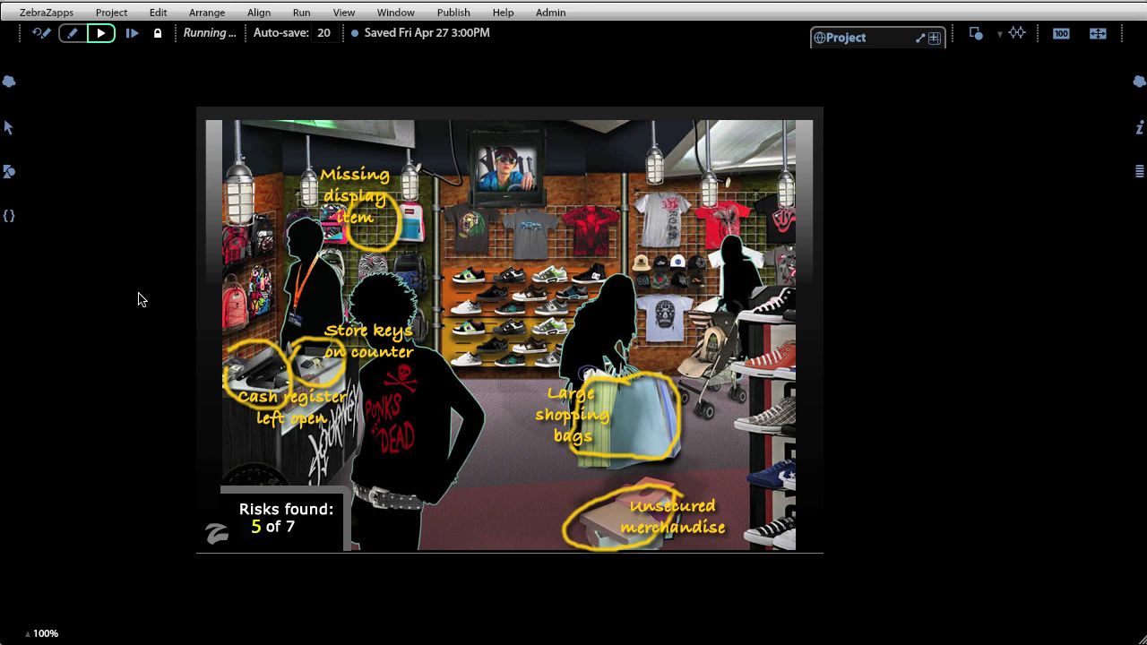
left_click(42, 33)
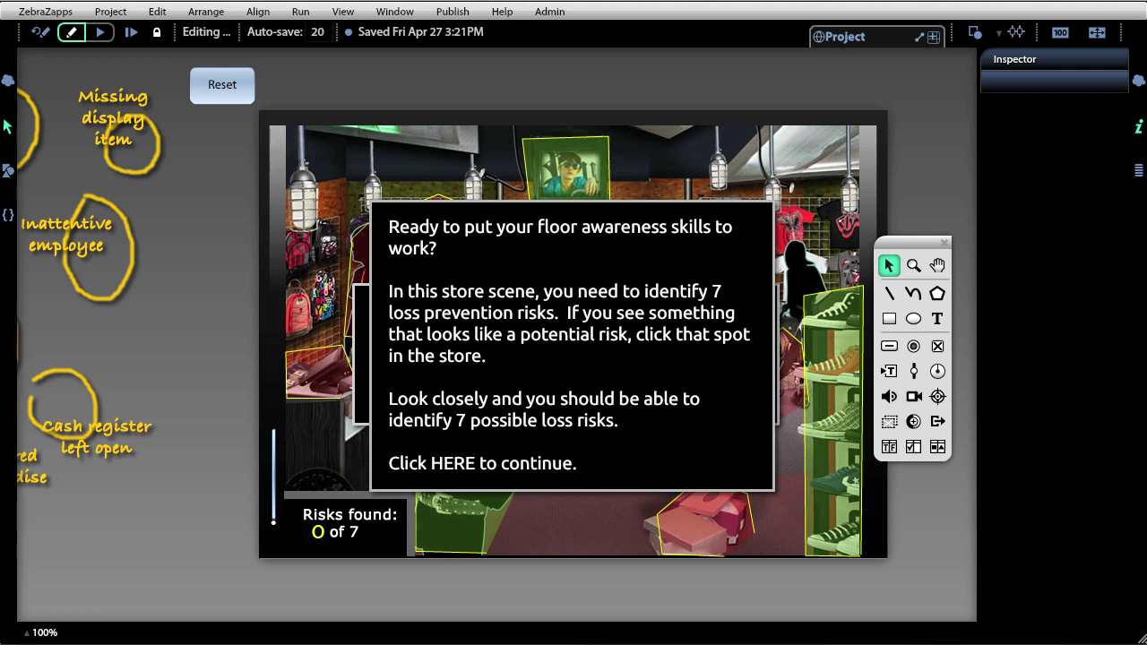
- Show LMS Options from the Publish menu to add the LMS object
left_click(468, 13)
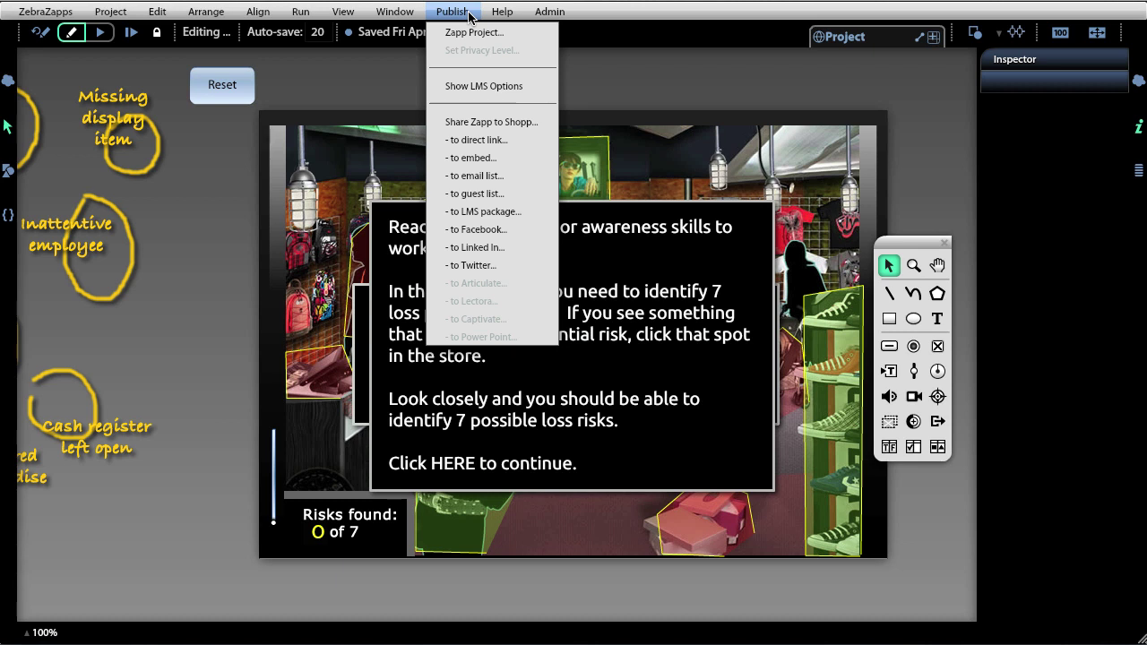
left_click(528, 93)
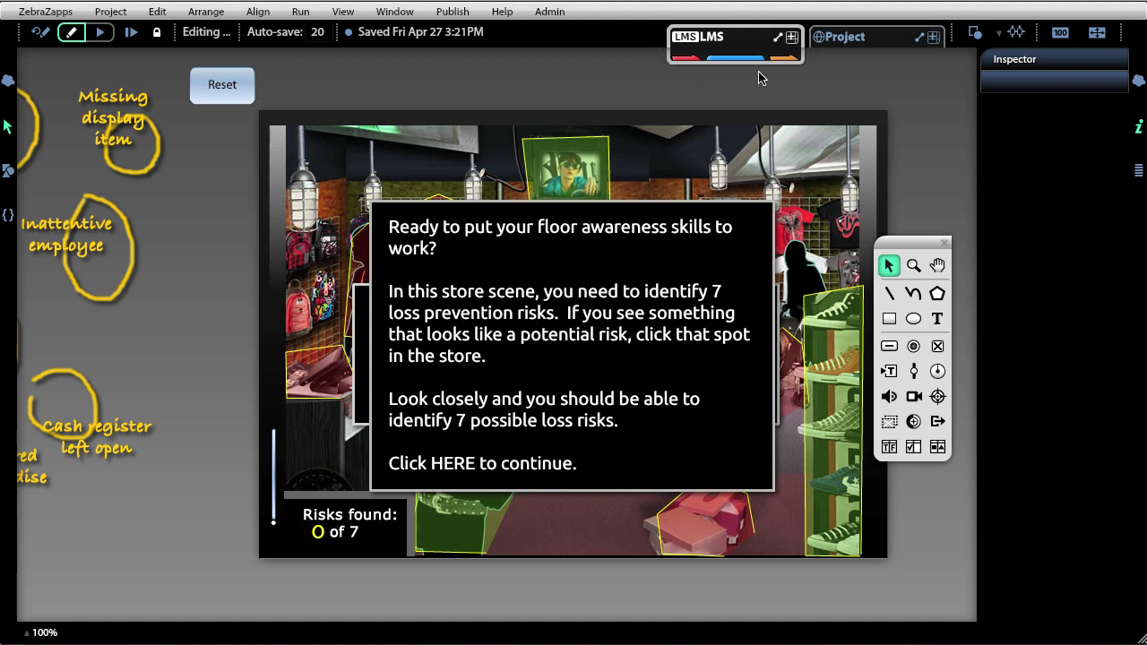
- Expand the LMS object's values and set Score- send as to Number
mouse_move(756, 61)
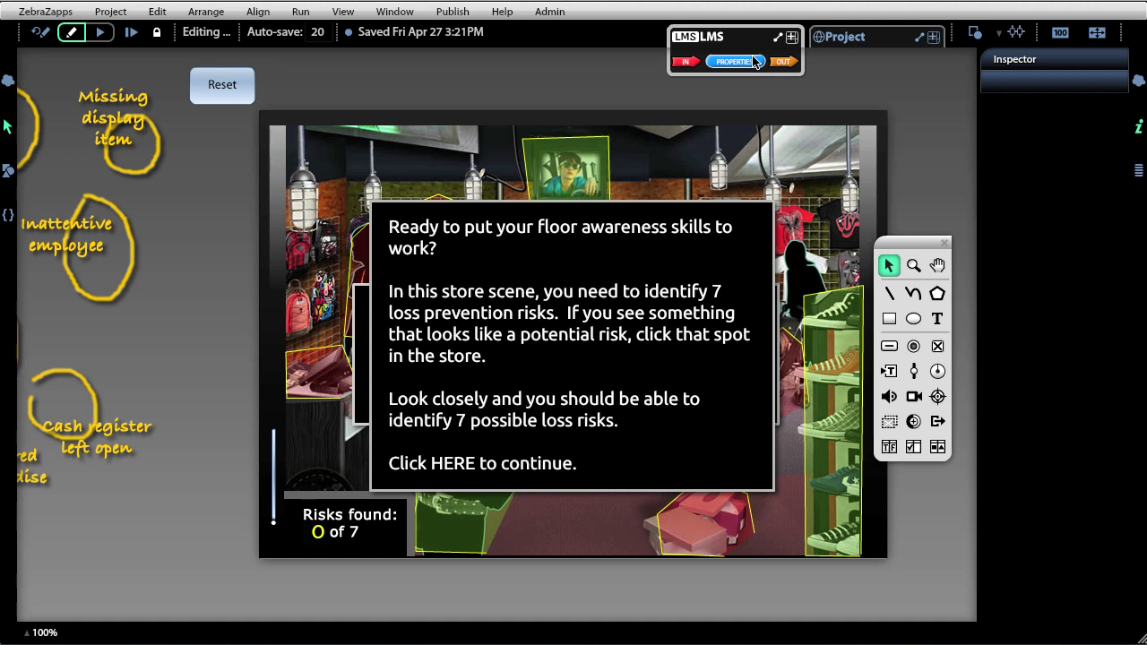
left_click(758, 61)
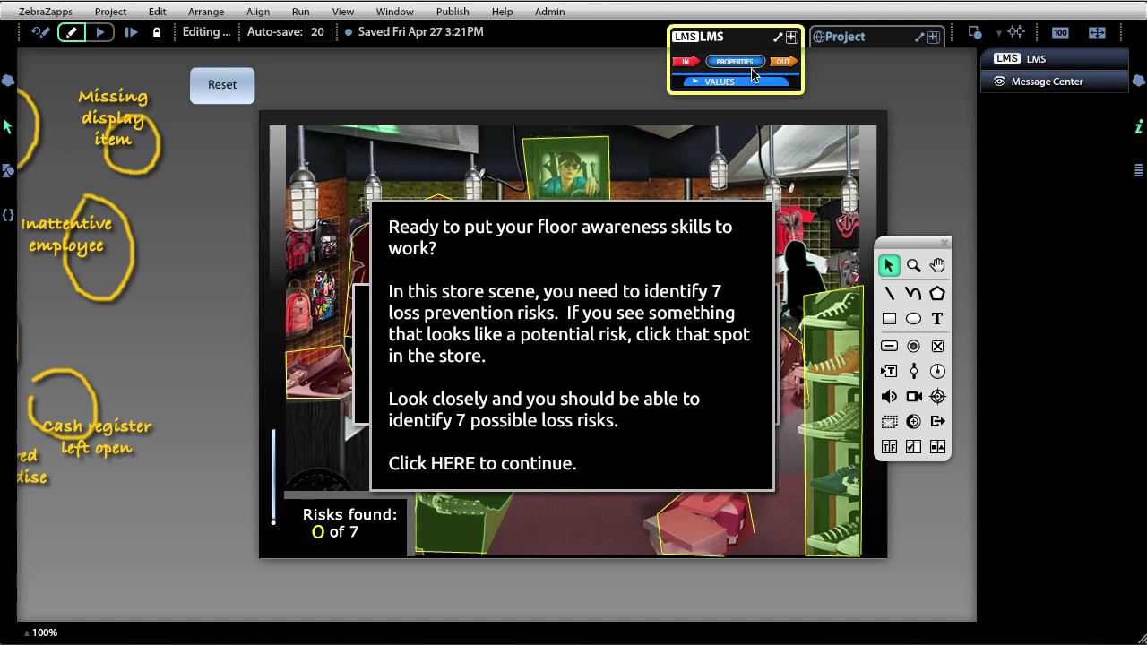
left_click(752, 81)
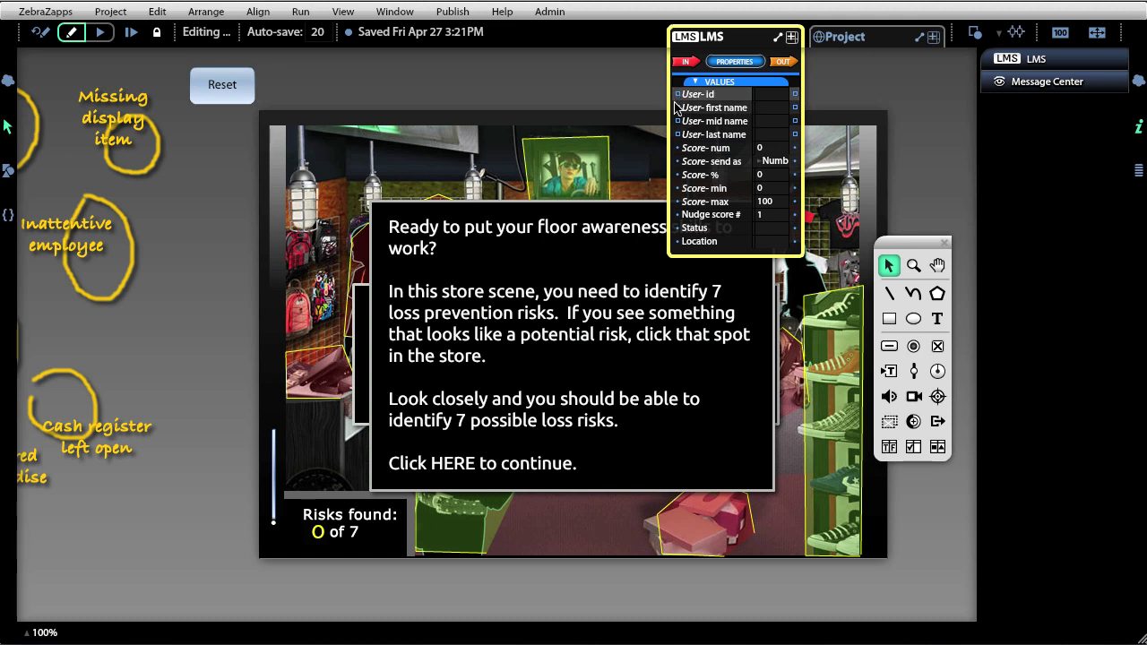
left_click_drag(679, 108, 197, 372)
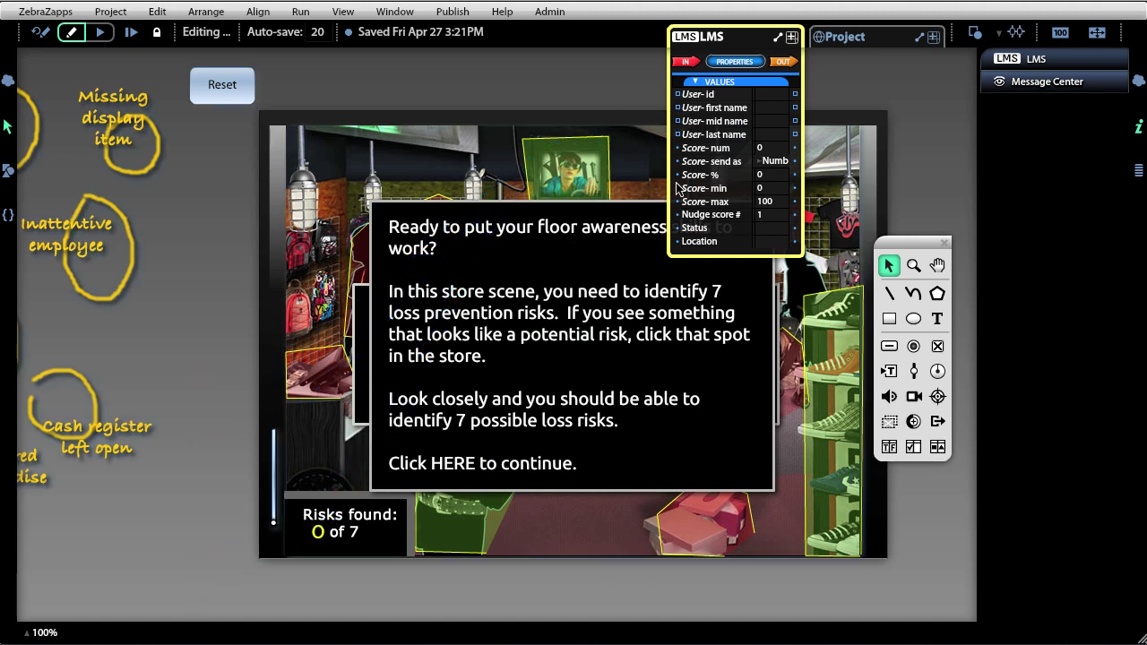
left_click(779, 162)
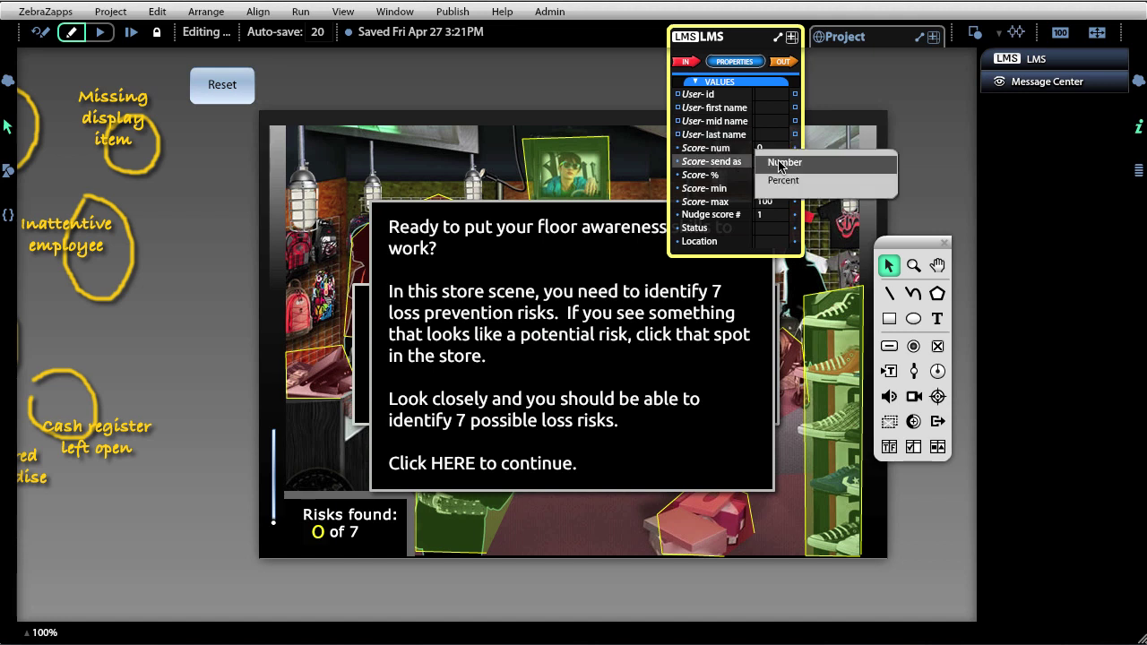
left_click(780, 163)
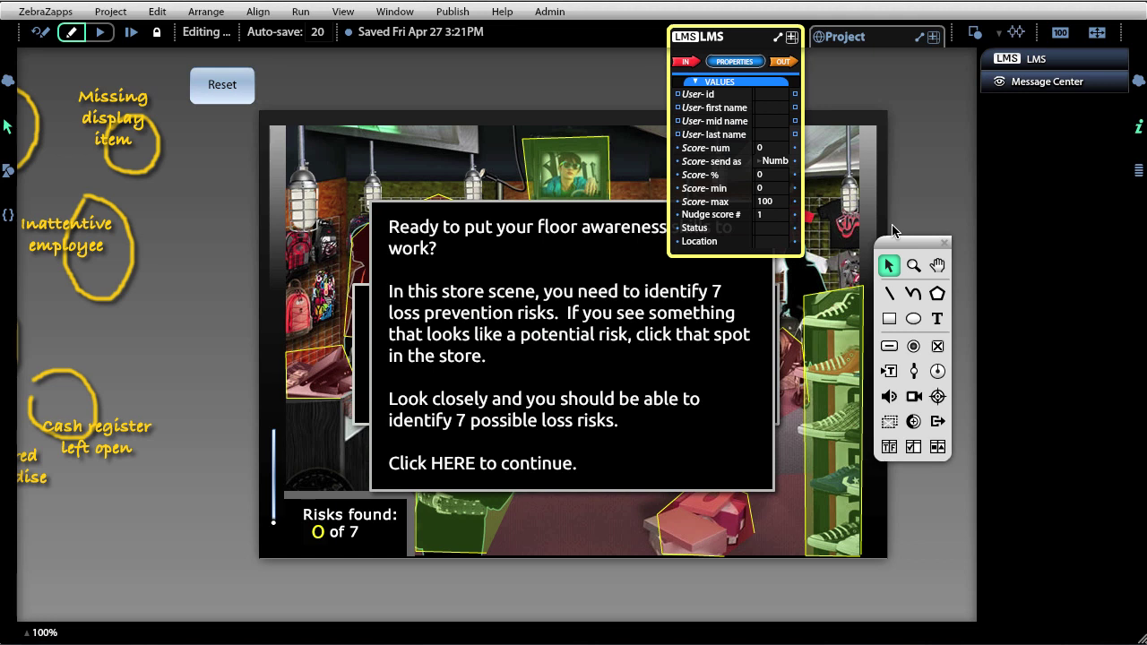
left_click(688, 62)
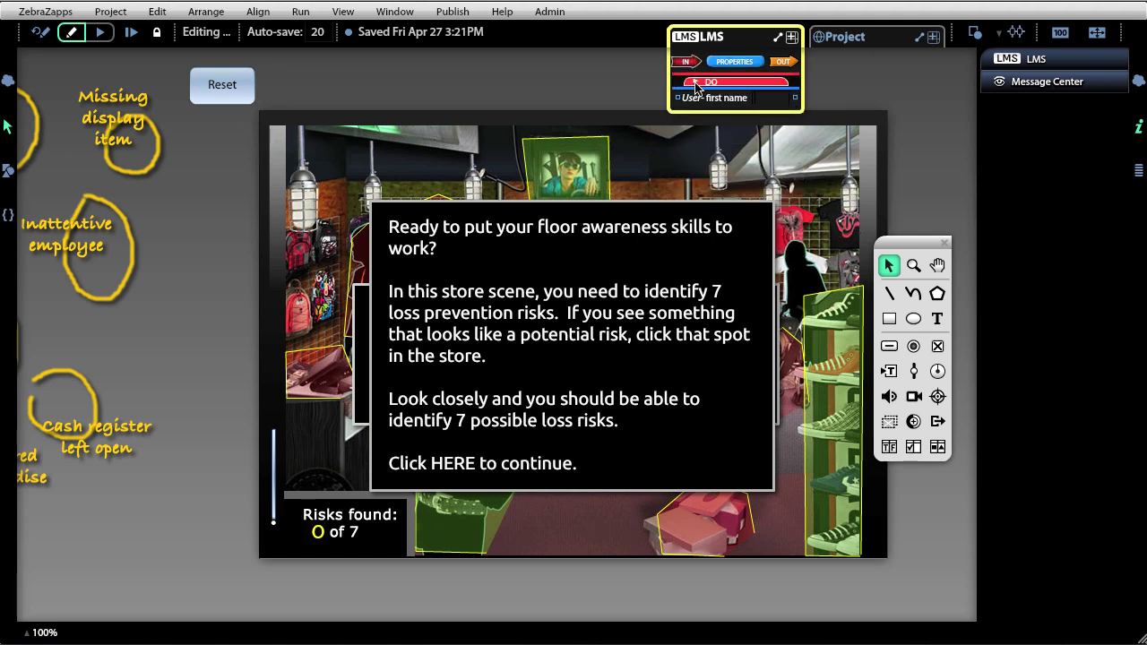
left_click(696, 83)
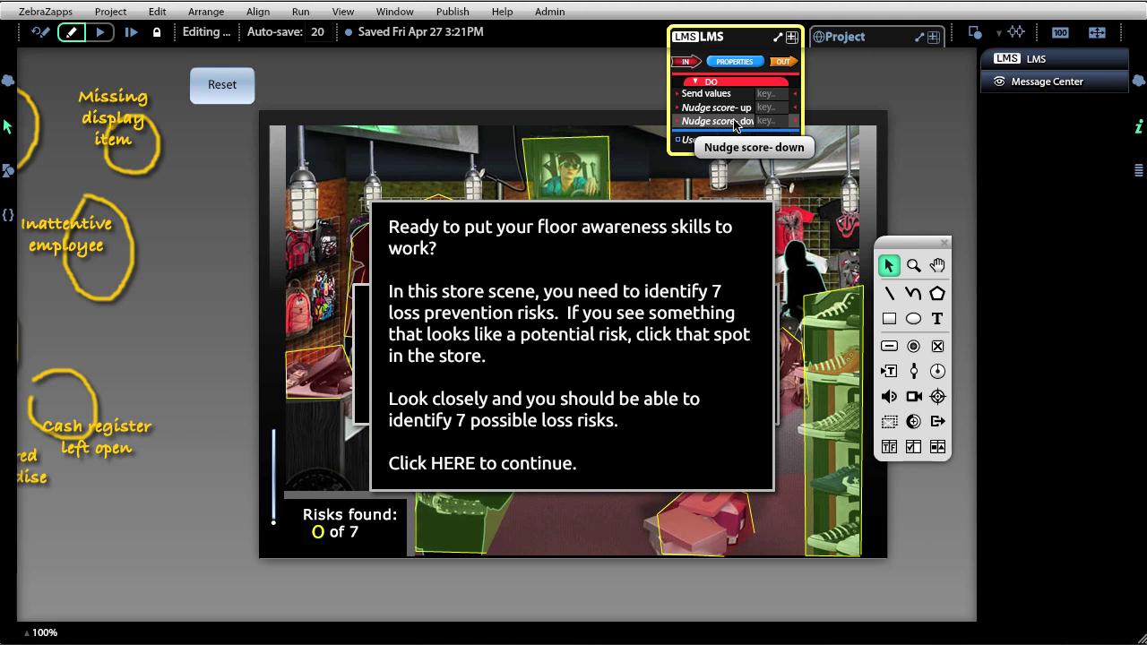
left_click(779, 62)
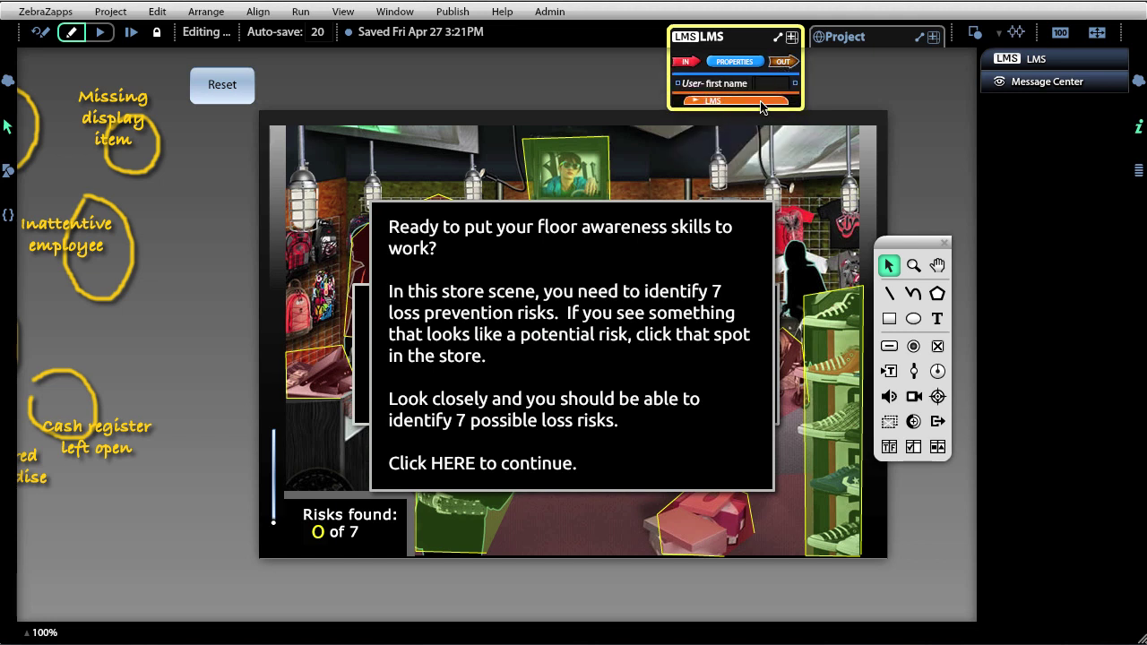
left_click(759, 102)
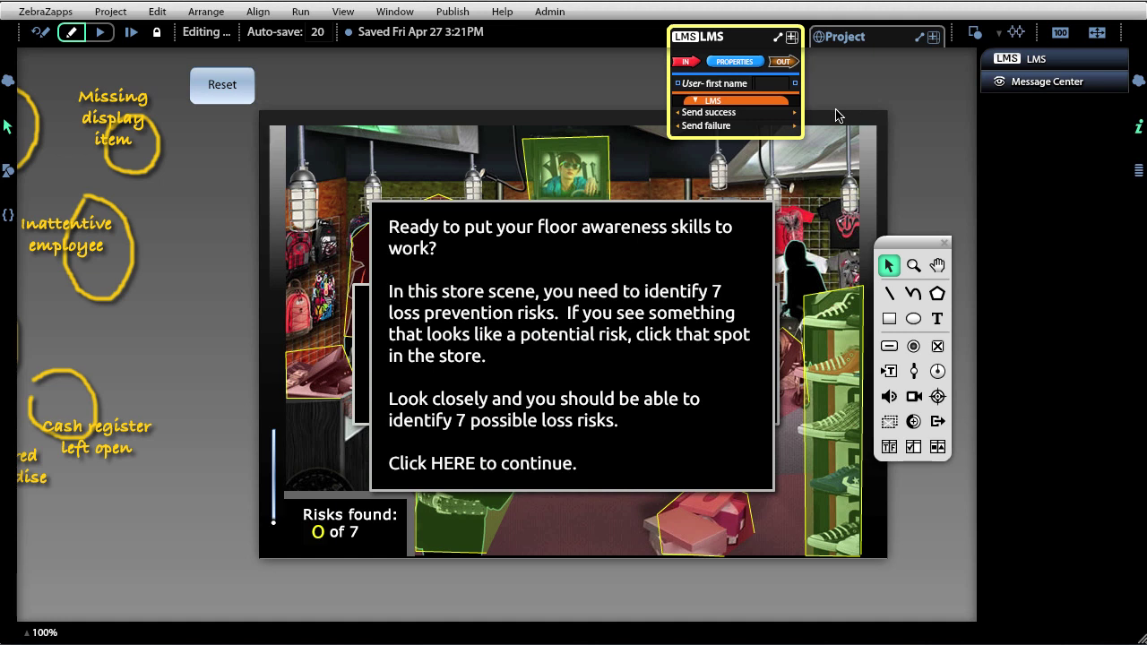
left_click(769, 61)
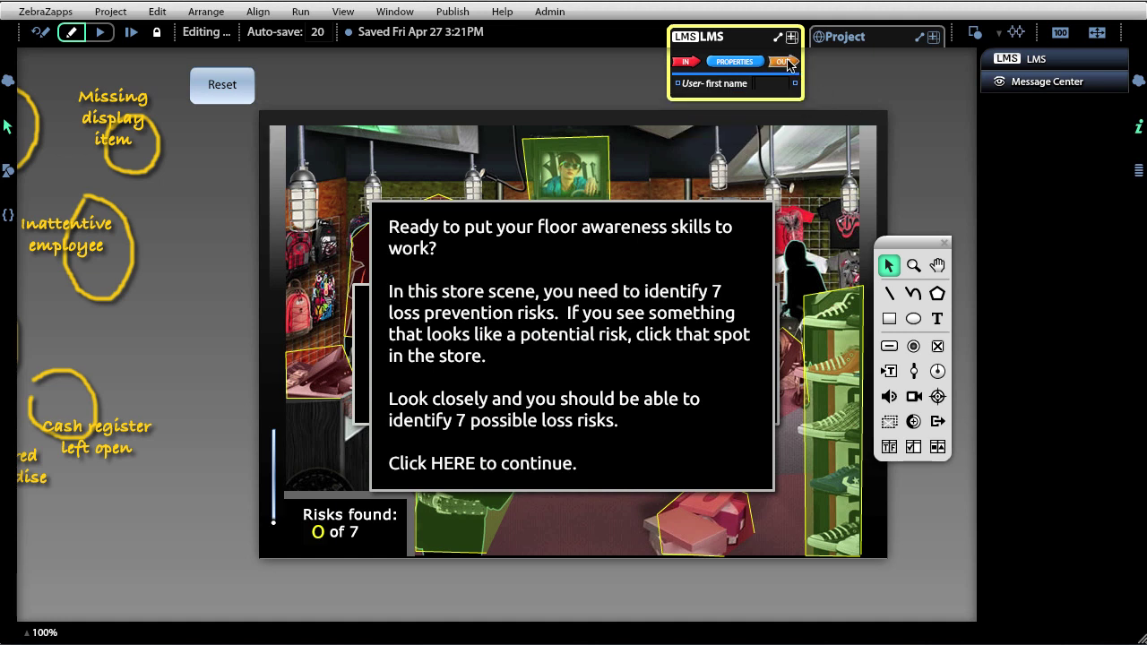
left_click(744, 62)
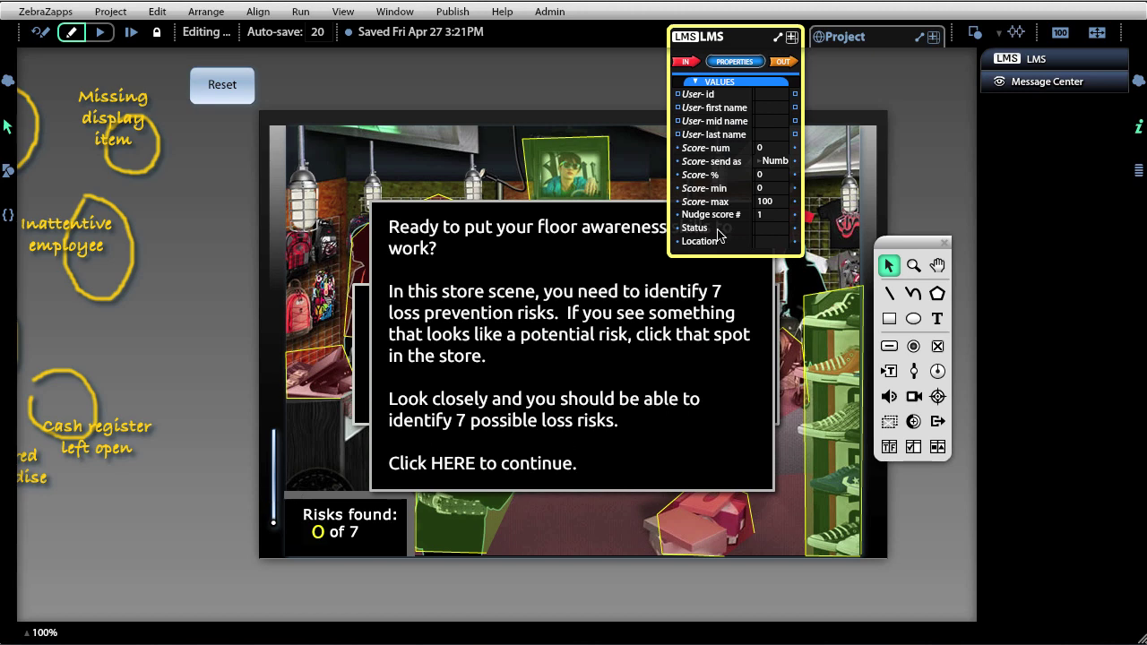
- Place SceneExploreDone's properties over the canvas and pull a wire from its Score toward the LMS object
left_click(481, 510)
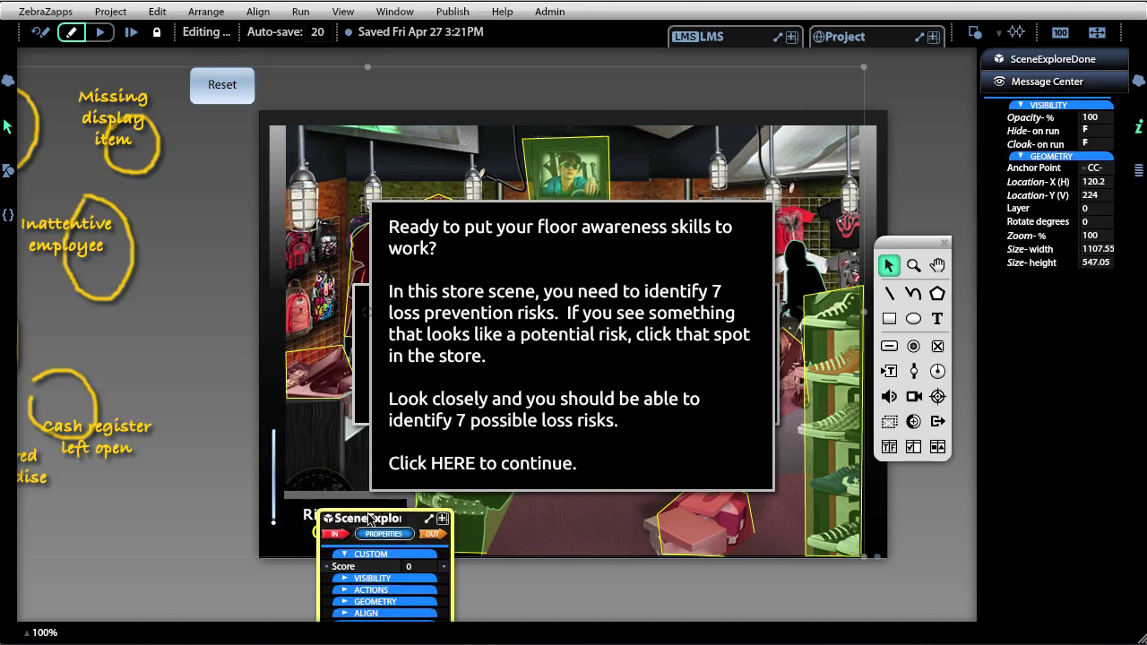
left_click_drag(357, 521, 305, 350)
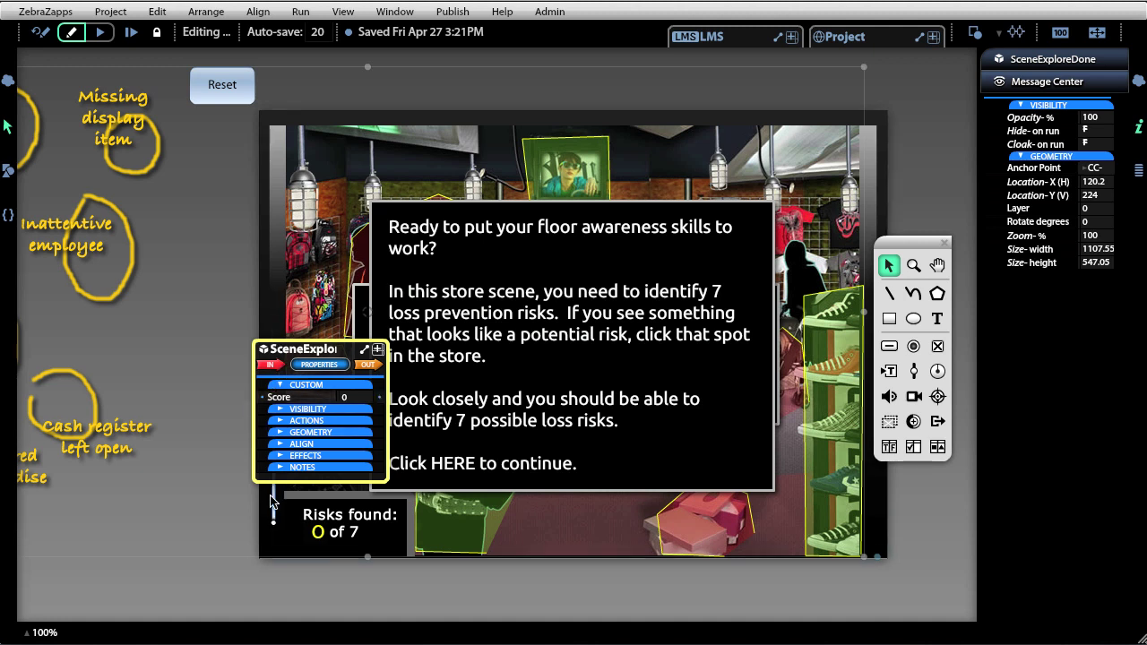
left_click_drag(293, 357, 434, 330)
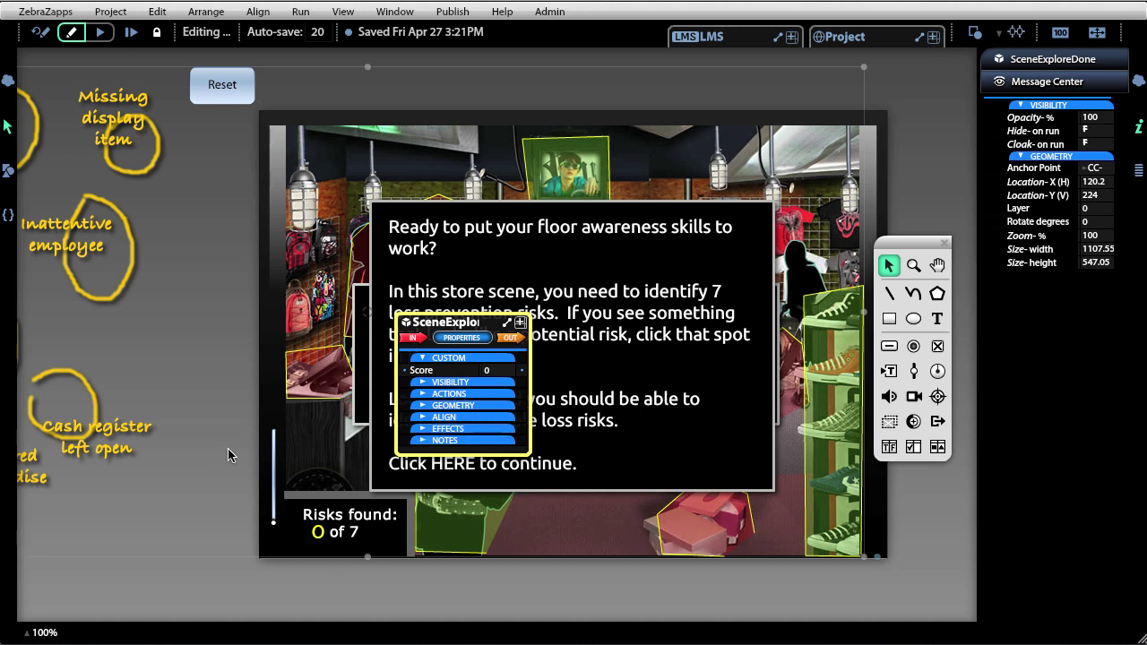
left_click_drag(481, 324, 384, 335)
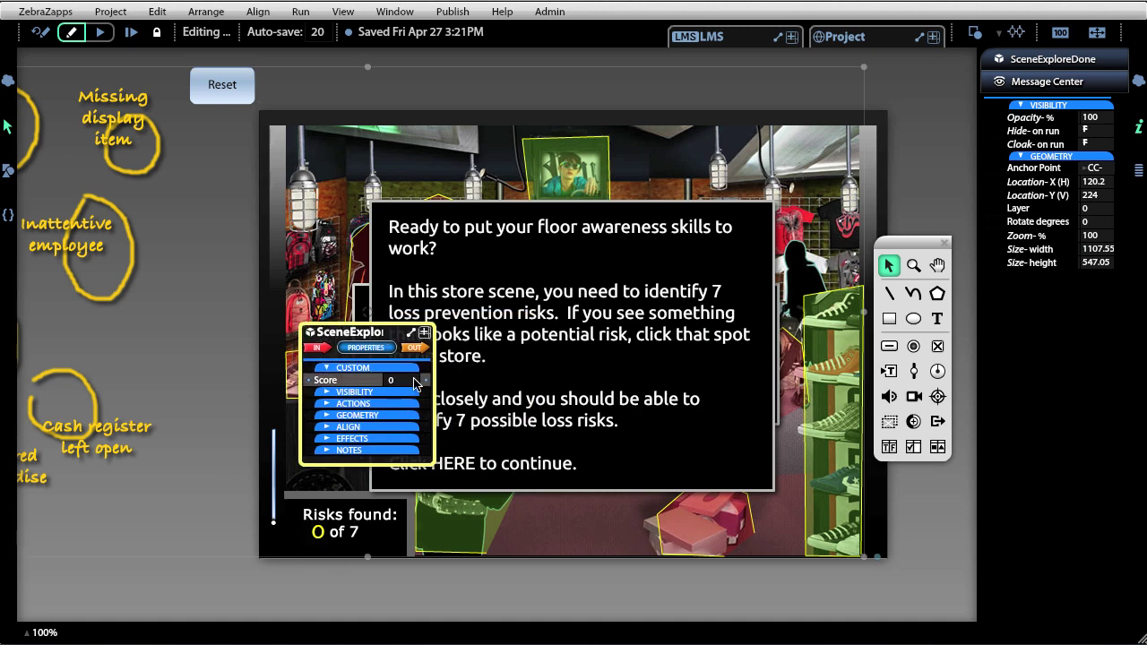
left_click_drag(425, 383, 728, 45)
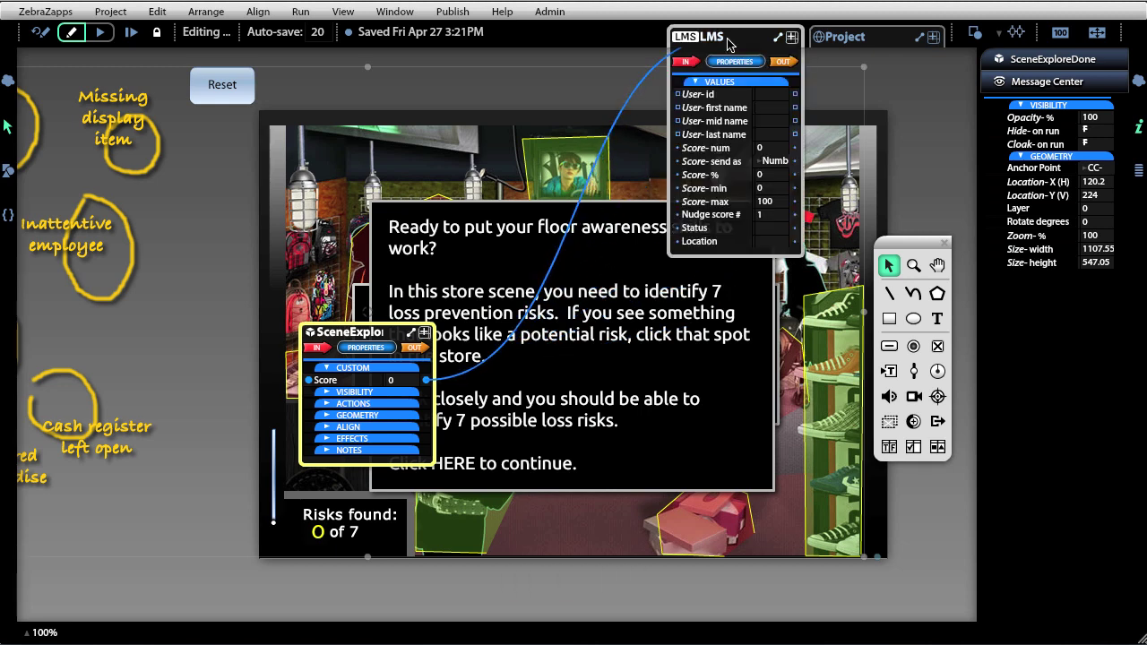
- Wire the scene's Score into LMS Score-num and send the score as Percent
left_click_drag(729, 45, 717, 153)
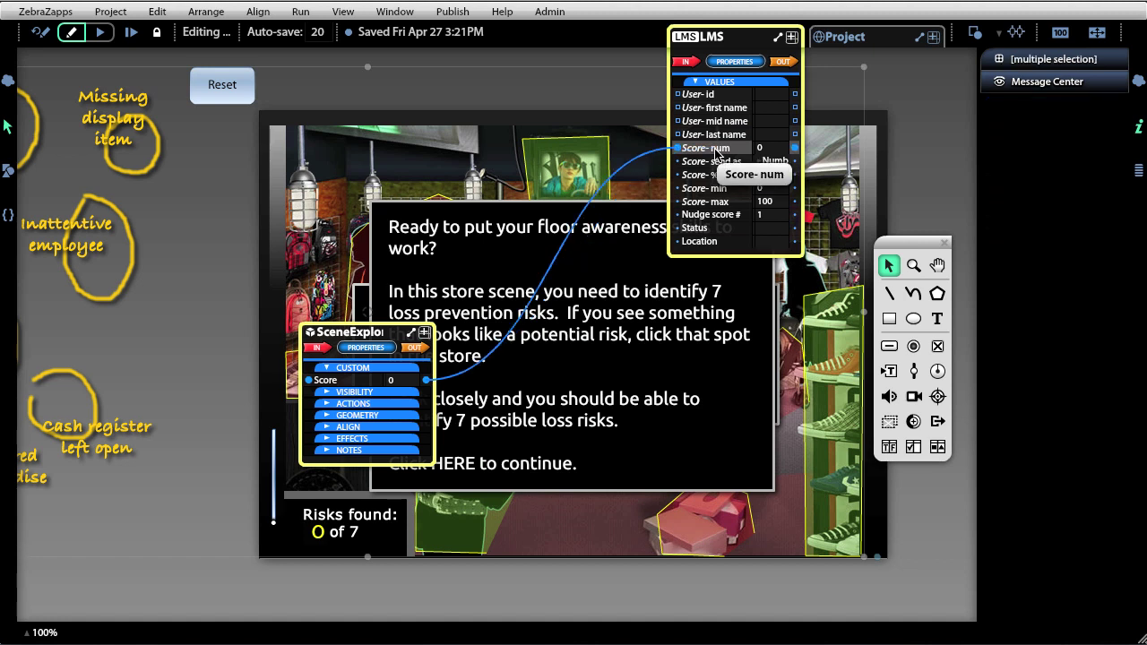
left_click(774, 161)
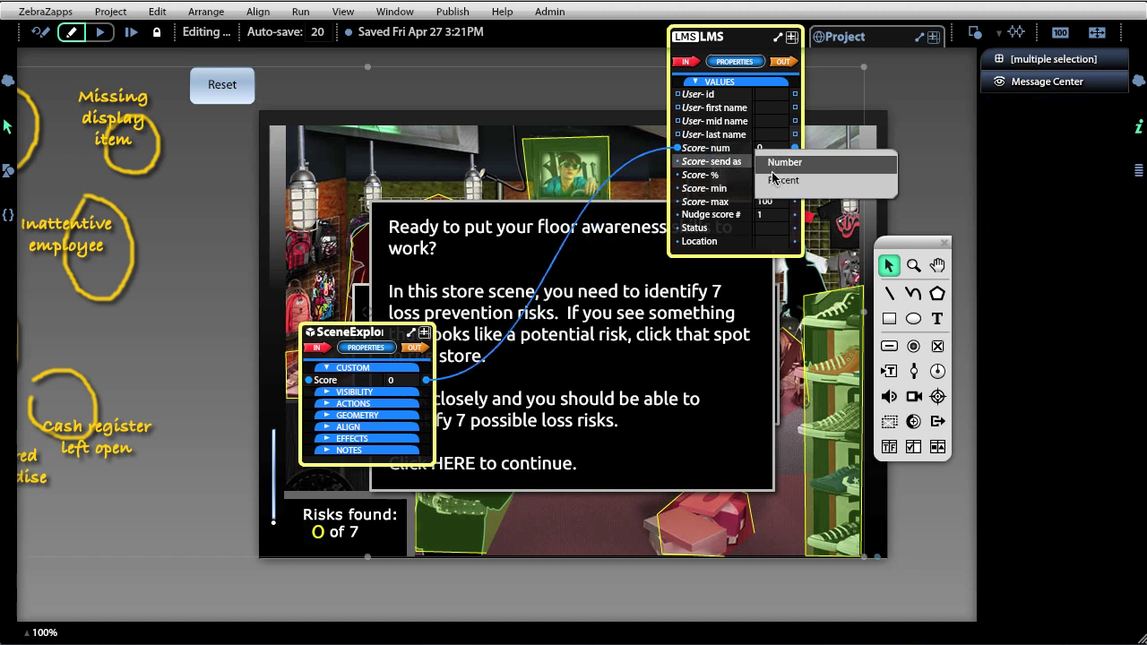
left_click(776, 177)
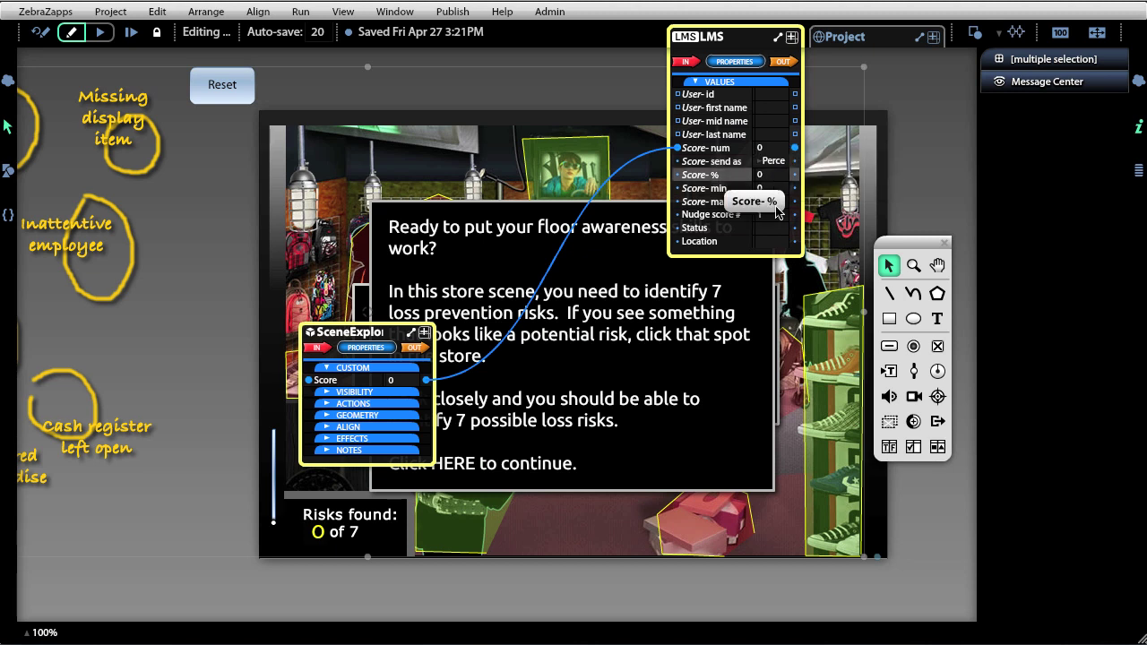
left_click(896, 346)
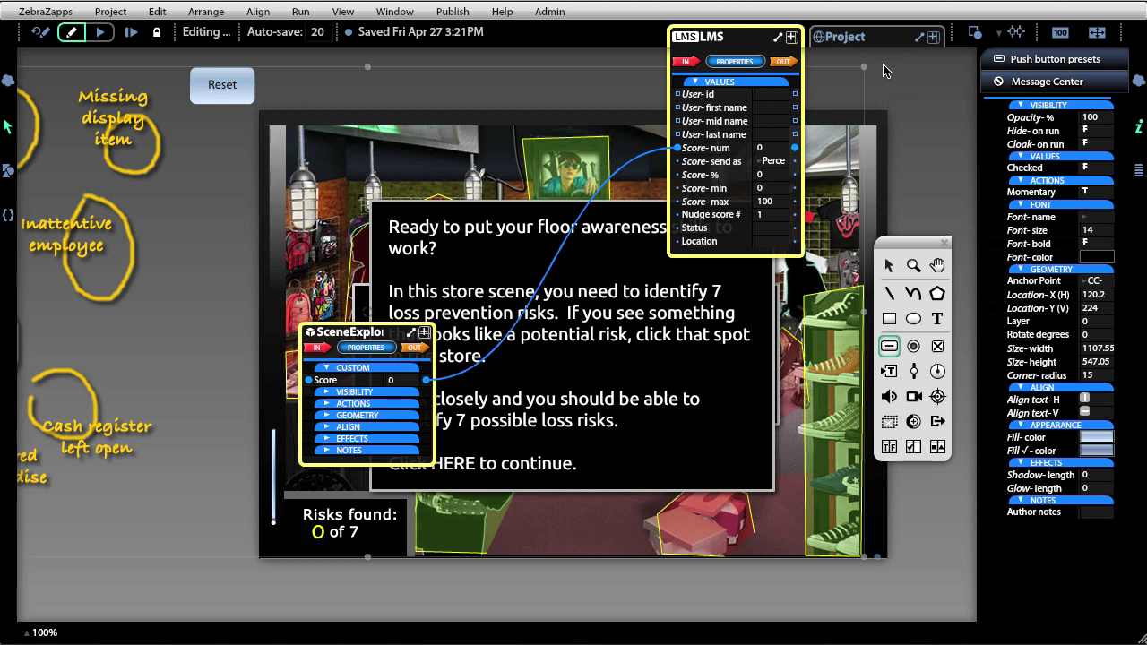
- Draw a 'Send Score' push button whose Button pressed triggers LMS Send values
left_click_drag(883, 70, 956, 100)
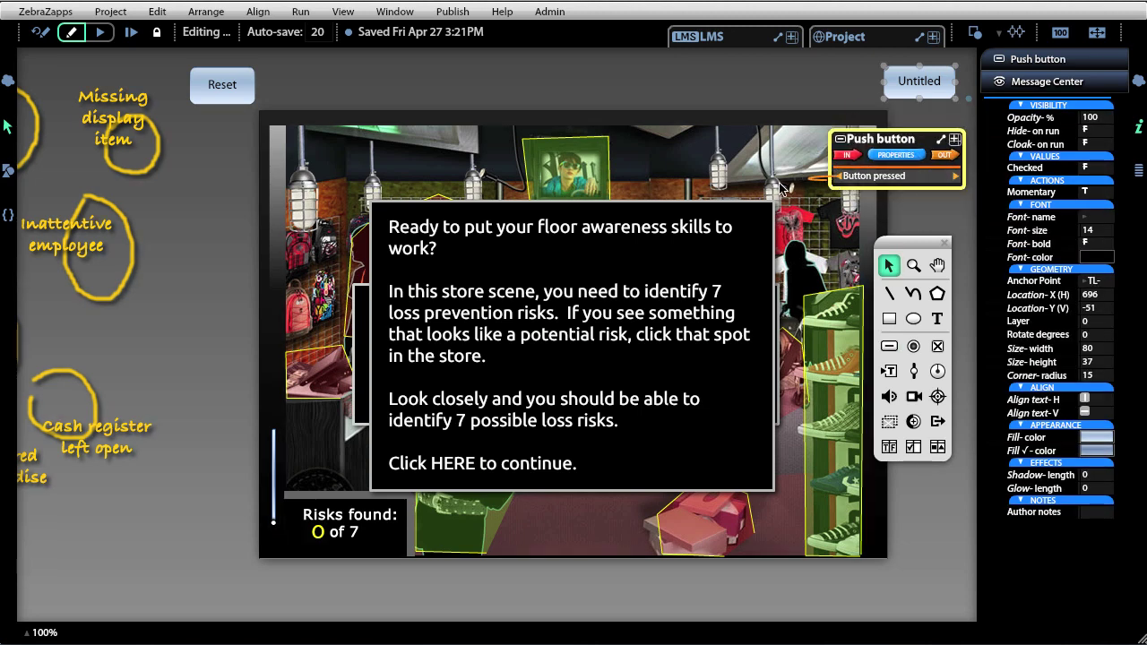
left_click_drag(771, 56, 697, 98)
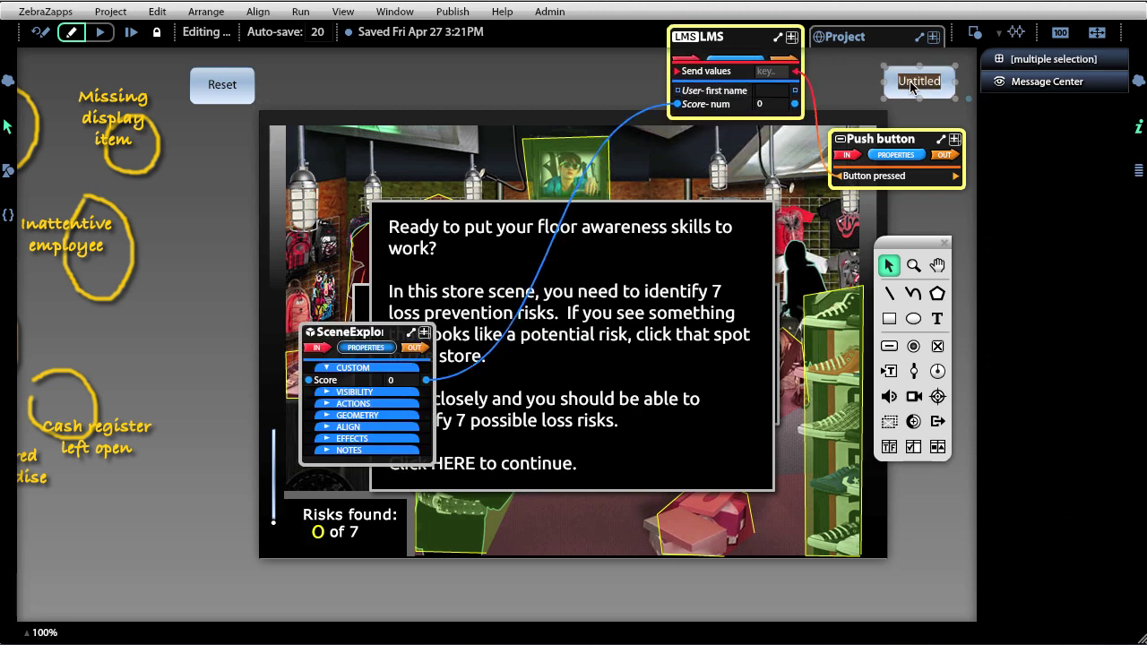
type("Send Score")
left_click(744, 40)
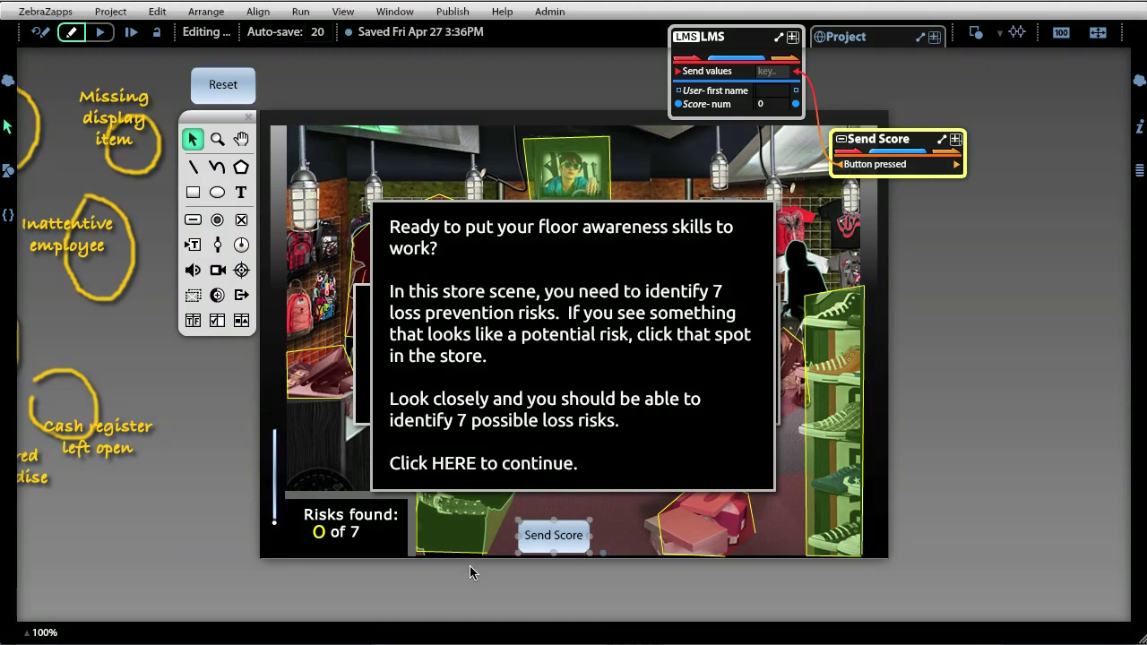
- Zapp the project with the desktop screenshot as thumbnail and description 'lms test'
left_click(454, 11)
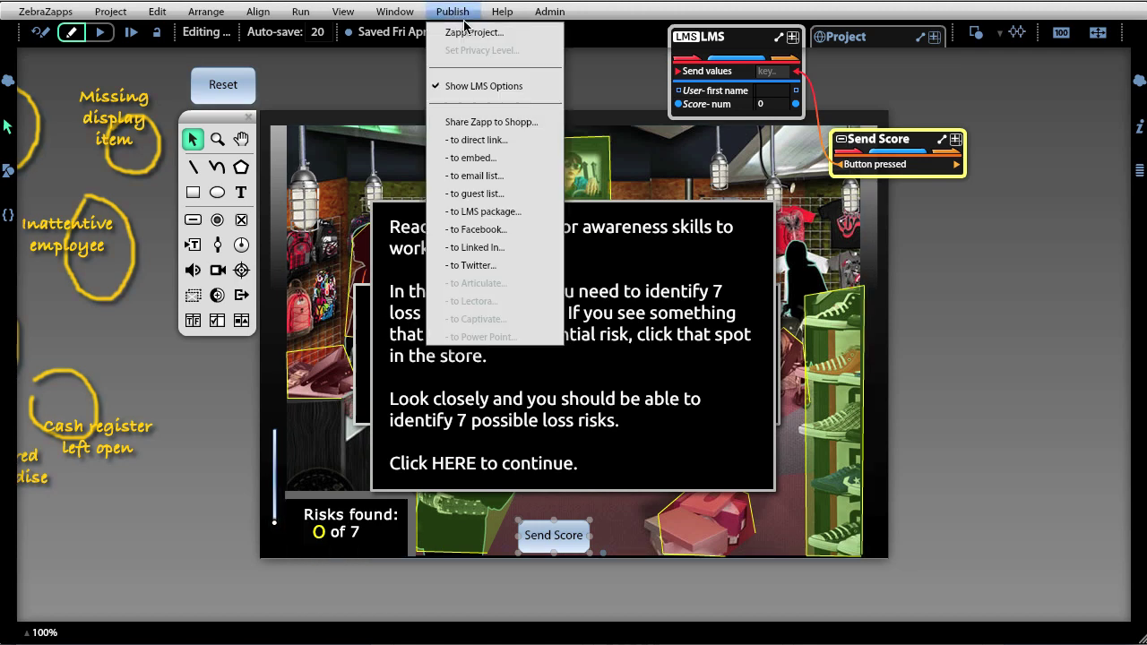
left_click(517, 35)
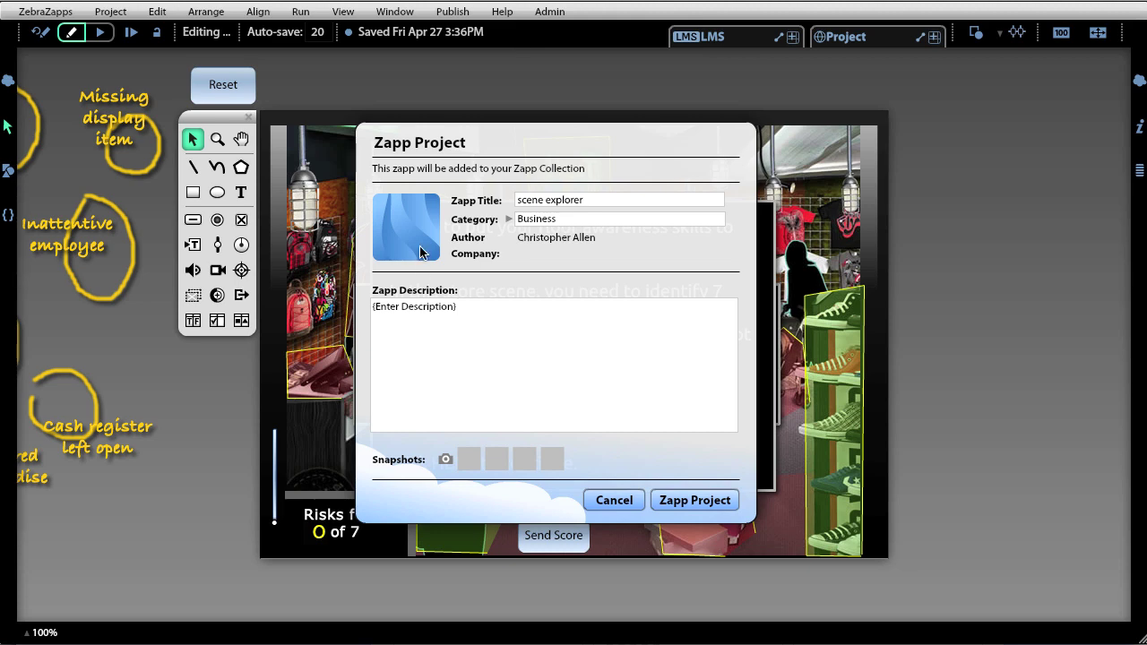
left_click(420, 252)
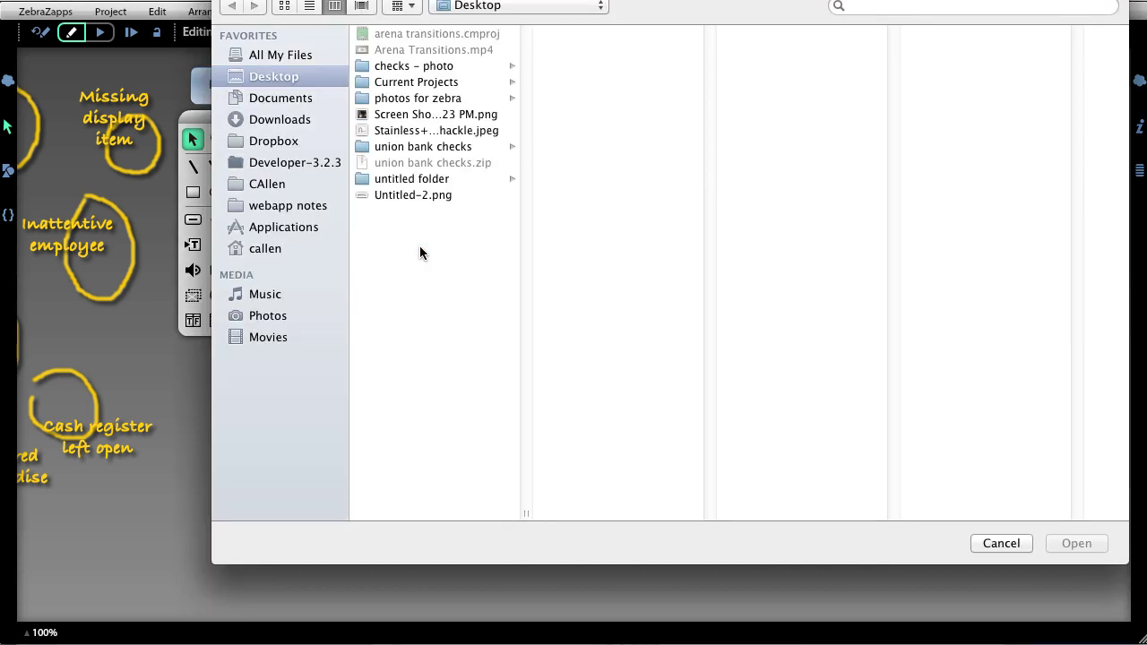
left_click(415, 117)
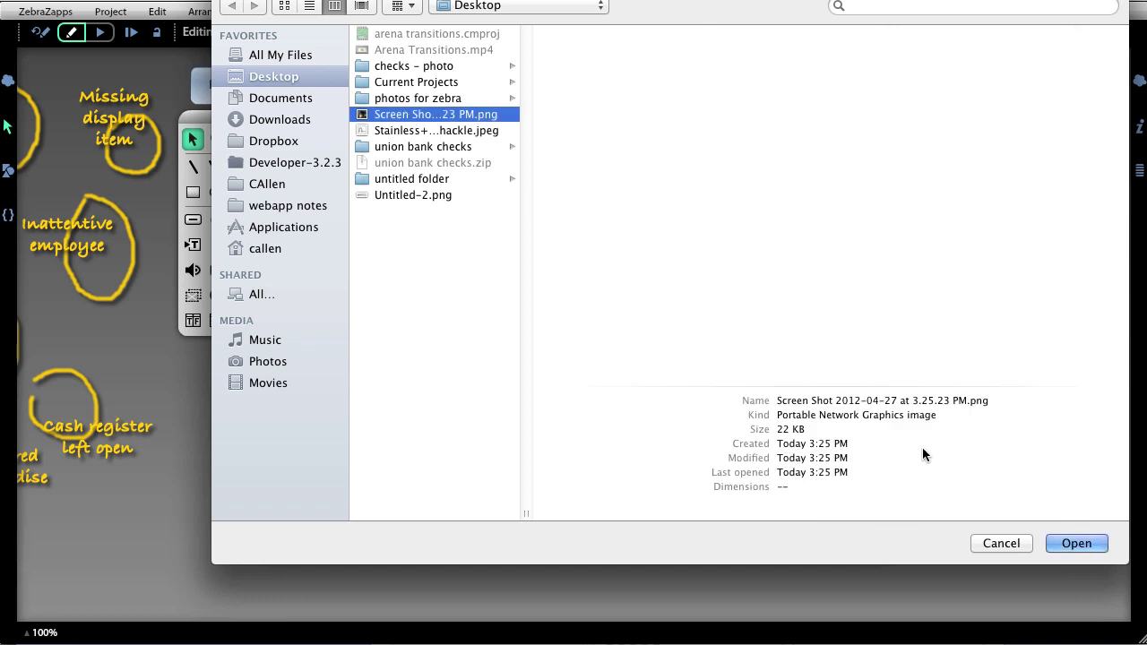
left_click(1087, 540)
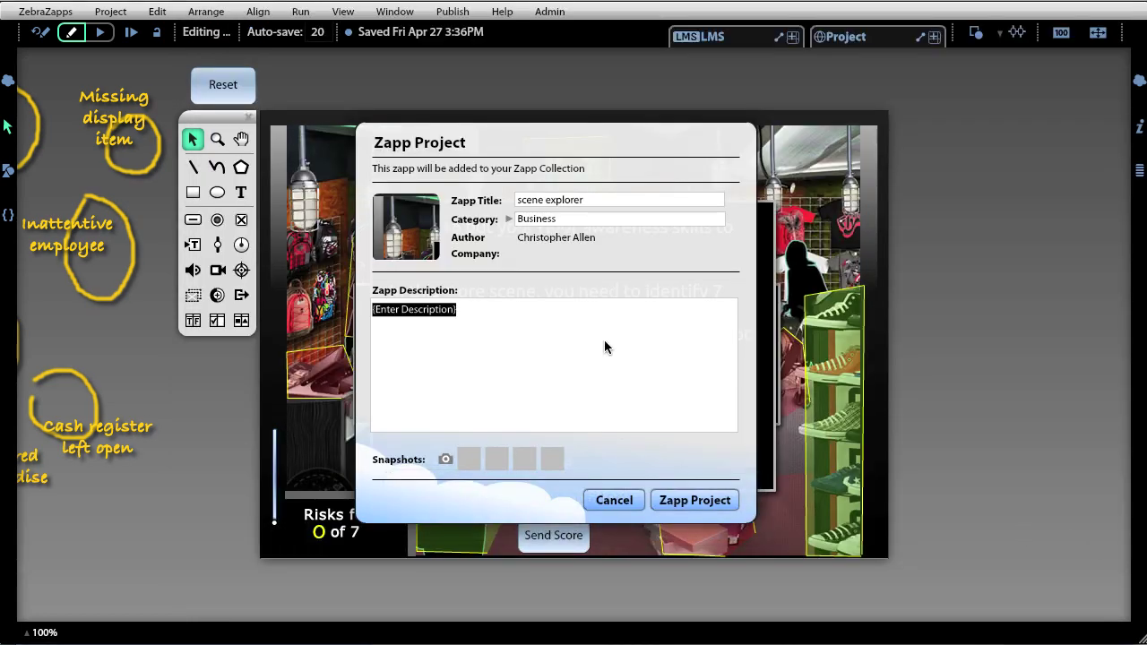
type("lms test")
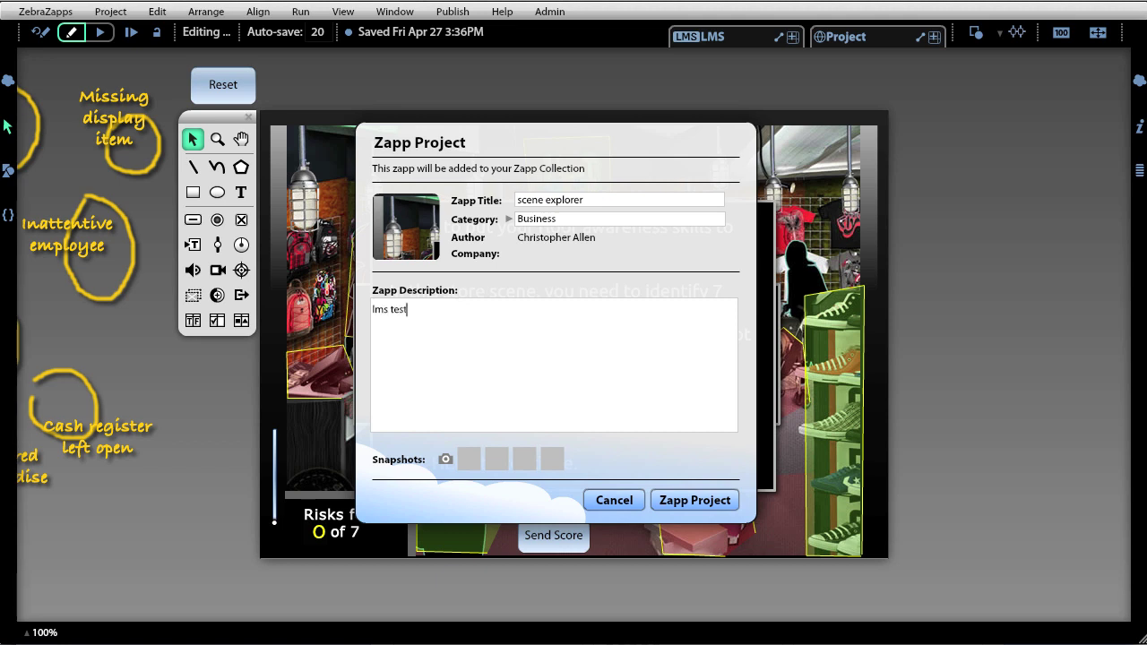
left_click(688, 504)
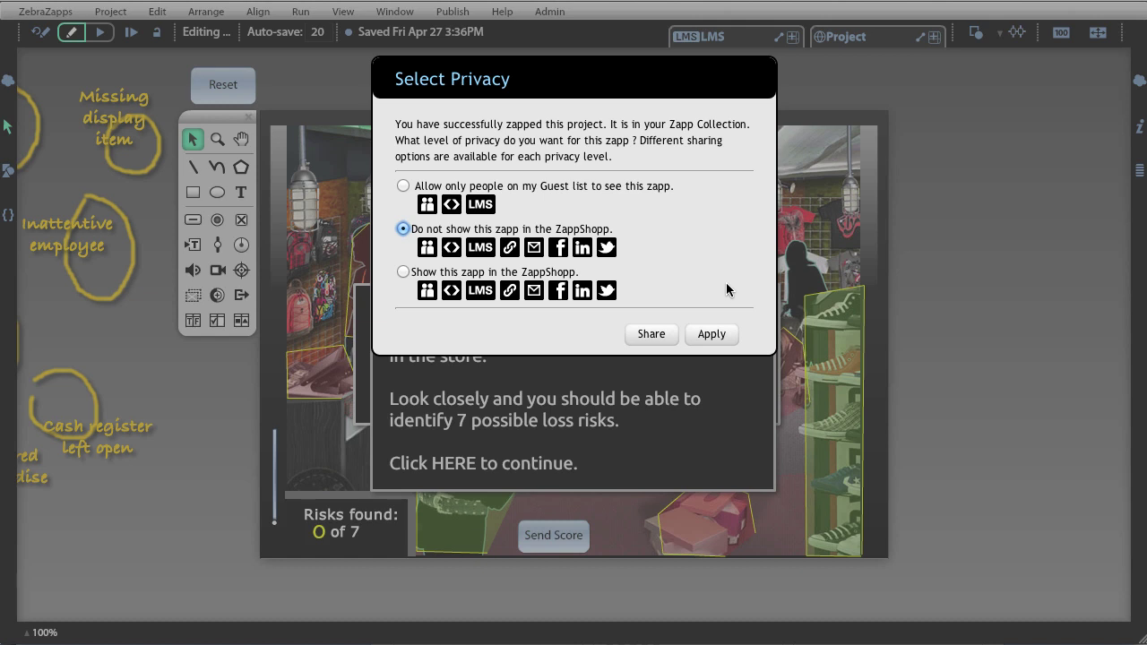
- Share the zapp and bring up its SCORM (1.2) LMS packaging option
left_click(651, 336)
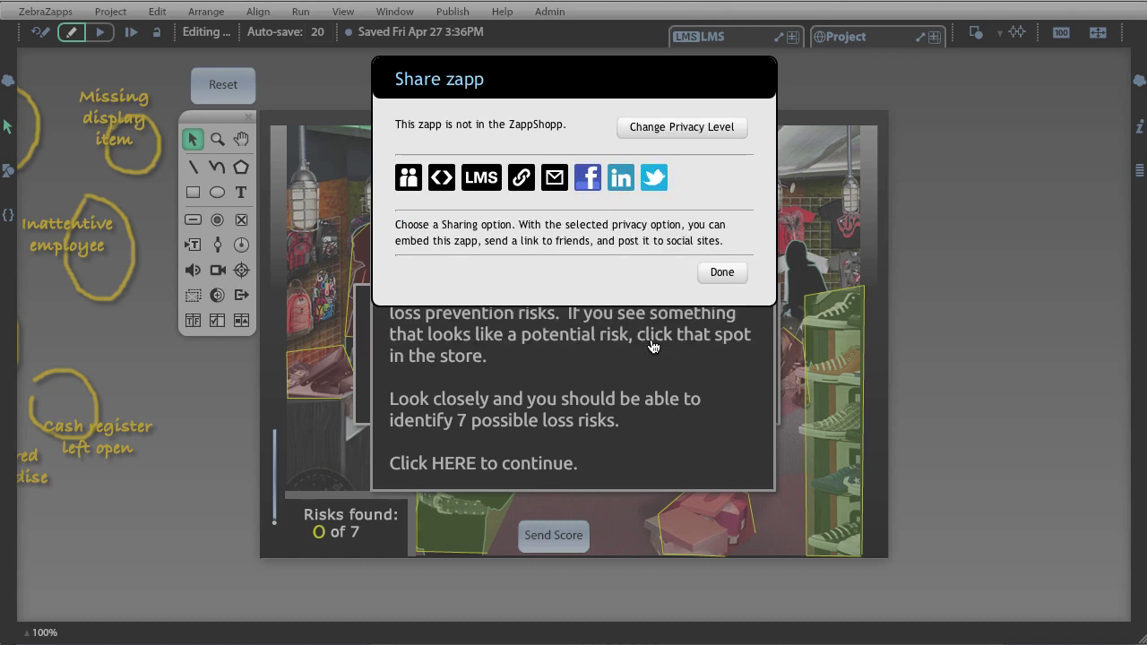
left_click(476, 180)
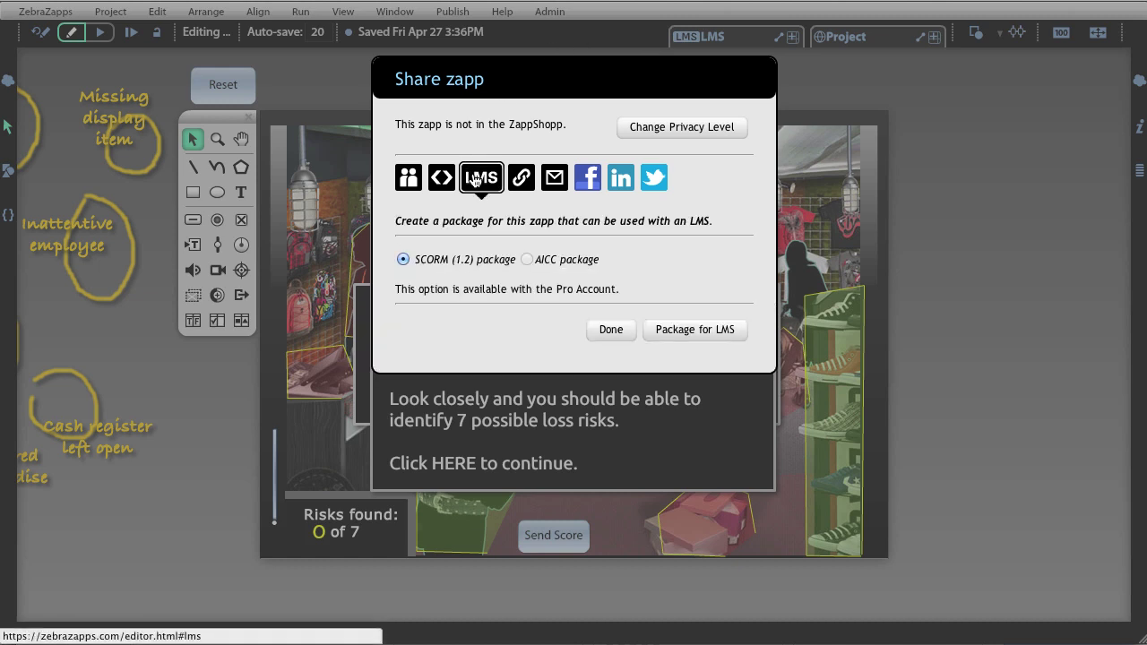